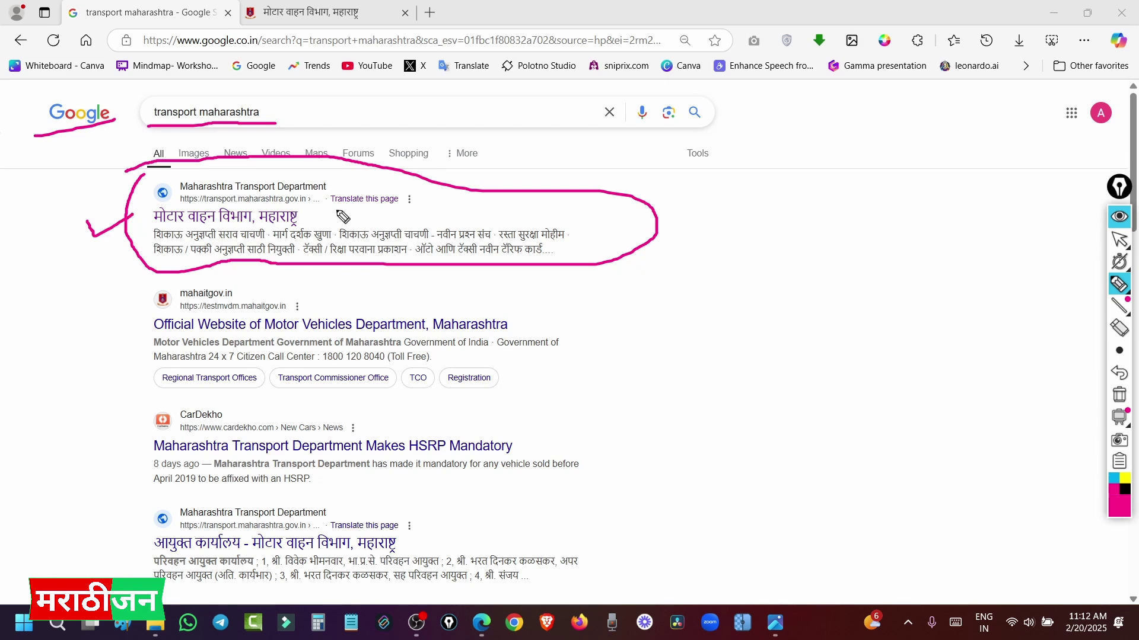
Switch to the open Maharashtra Motor Vehicles Department homepage and mark HSRP Online Booking with a pen circle, an arrow and a check mark
{"action": "key", "text": "Escape"}
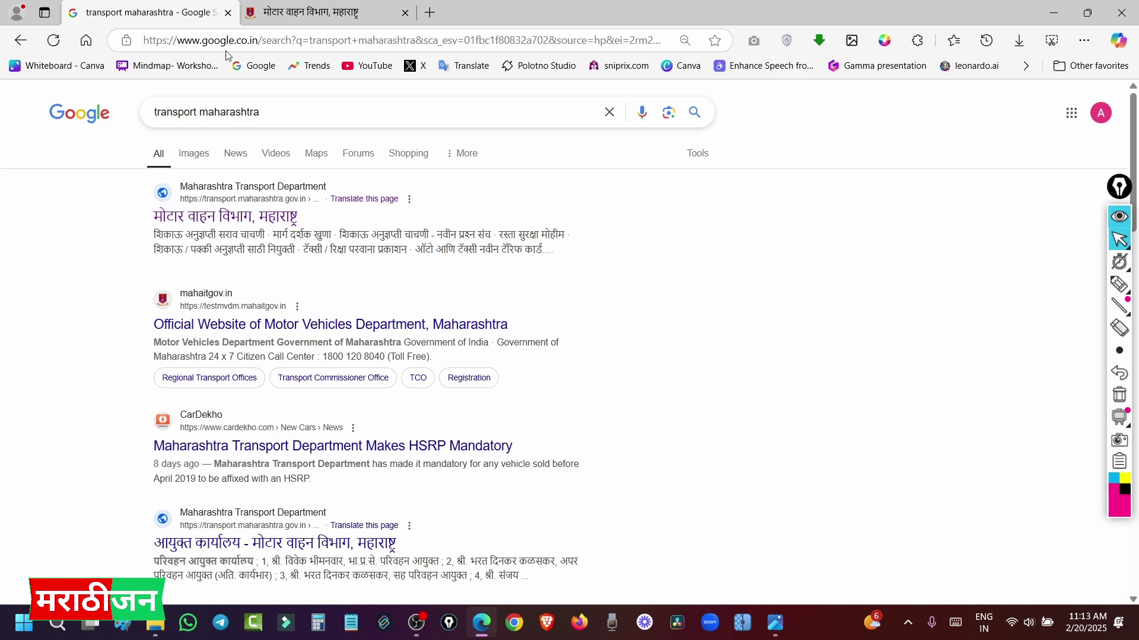
{"action": "left_click", "coordinate": [305, 13]}
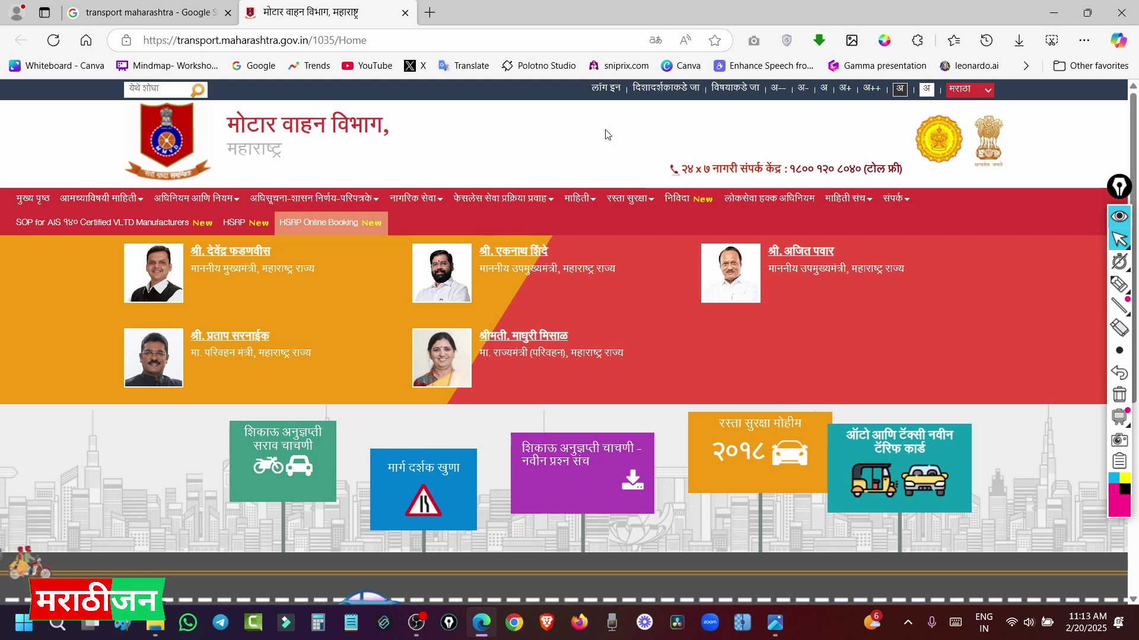
{"action": "left_click", "coordinate": [1119, 283]}
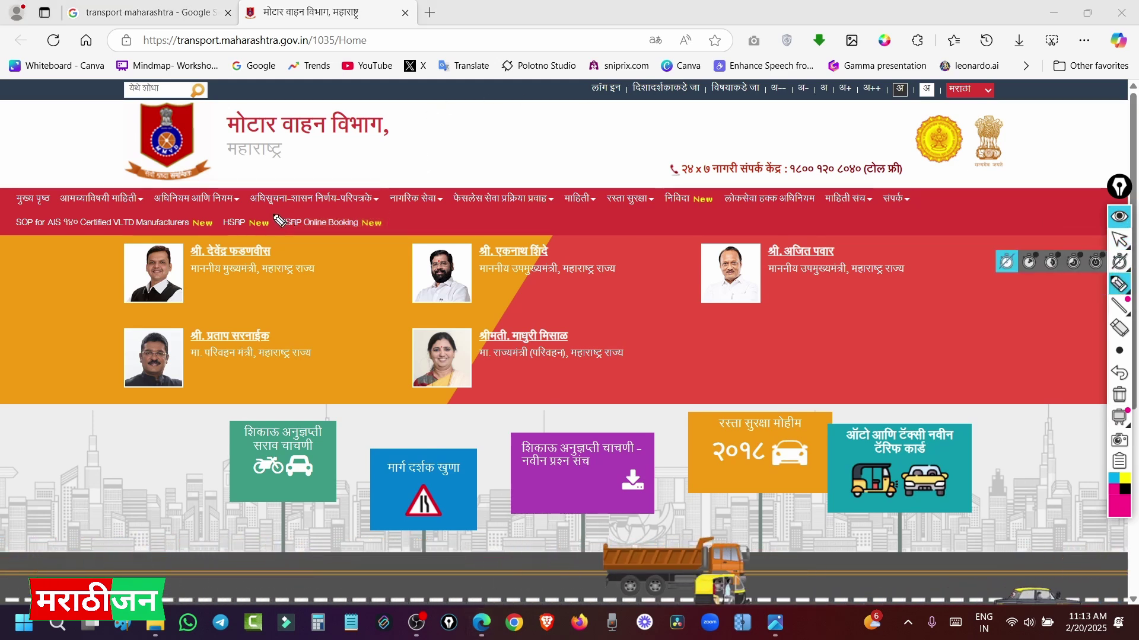
{"action": "mouse_move", "coordinate": [279, 221]}
{"action": "left_mouse_down"}
{"action": "mouse_move", "coordinate": [283, 234]}
{"action": "mouse_move", "coordinate": [323, 243]}
{"action": "mouse_move", "coordinate": [401, 217]}
{"action": "left_mouse_up"}
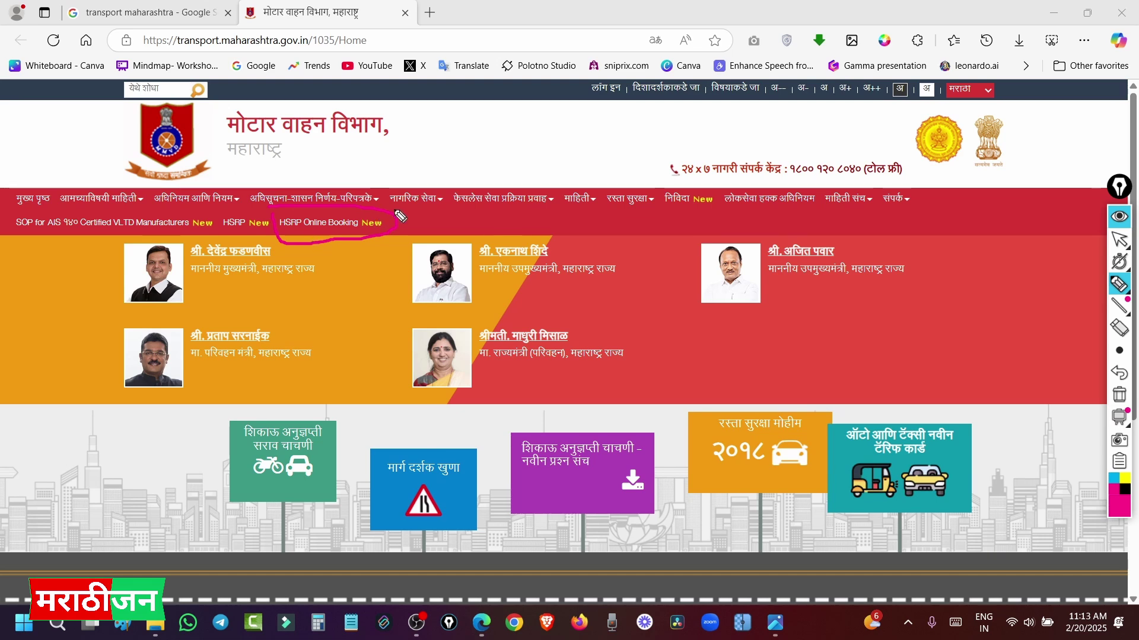
{"action": "mouse_move", "coordinate": [439, 156]}
{"action": "left_mouse_down"}
{"action": "mouse_move", "coordinate": [367, 202]}
{"action": "mouse_move", "coordinate": [396, 208]}
{"action": "left_mouse_up"}
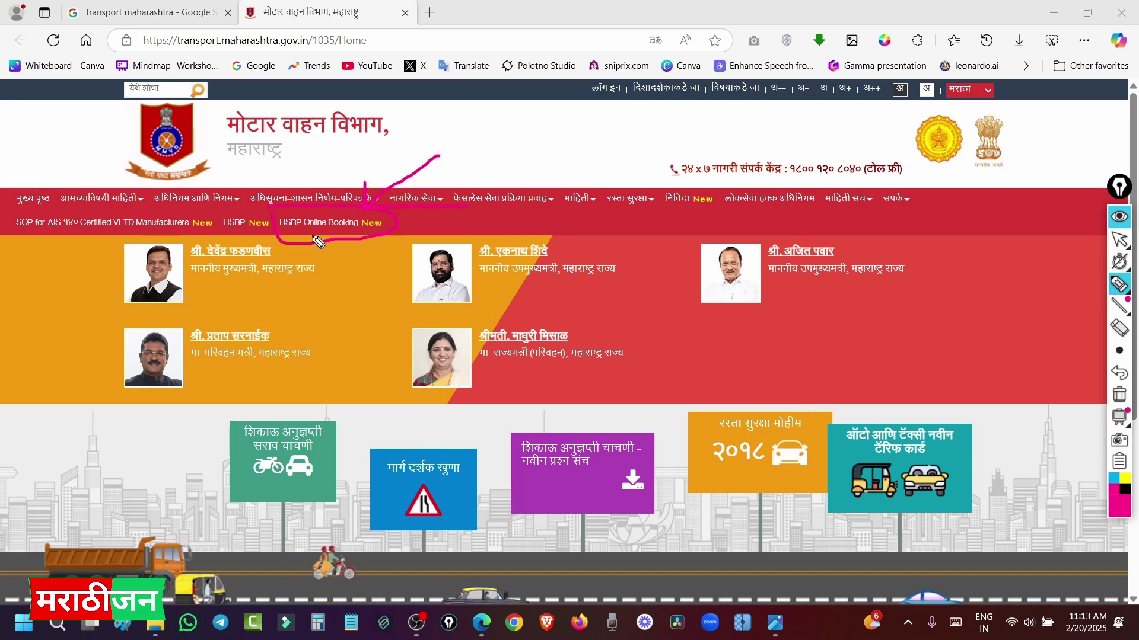
{"action": "mouse_move", "coordinate": [322, 252]}
{"action": "left_mouse_down"}
{"action": "mouse_move", "coordinate": [336, 268]}
{"action": "mouse_move", "coordinate": [360, 235]}
{"action": "left_mouse_up"}
Return to the normal pointer and open the HSRP Online Booking page
{"action": "left_click", "coordinate": [1120, 263]}
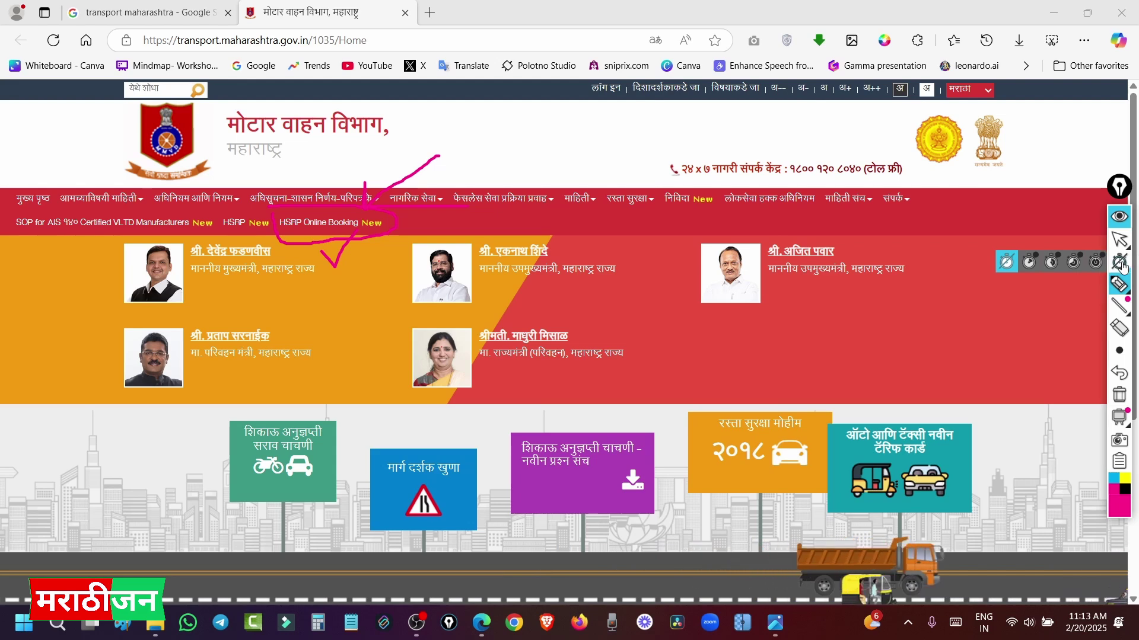
{"action": "left_click", "coordinate": [1119, 239]}
{"action": "left_click", "coordinate": [326, 224]}
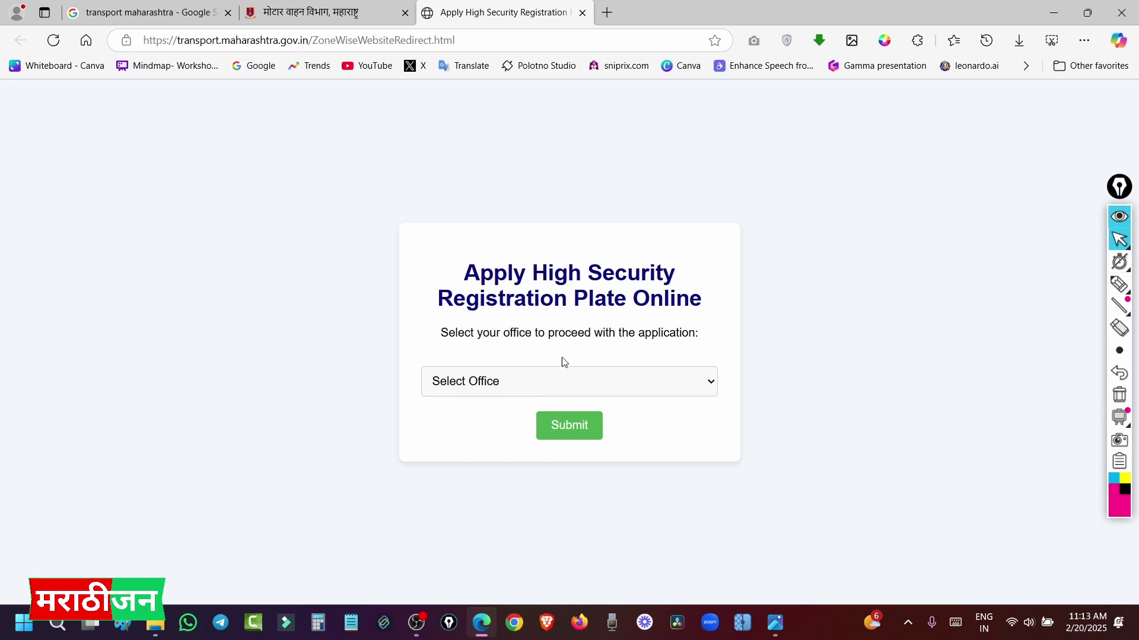
Select MH15 (NASHIK) as the office for the High Security Registration Plate application and submit it
{"action": "left_click", "coordinate": [493, 384]}
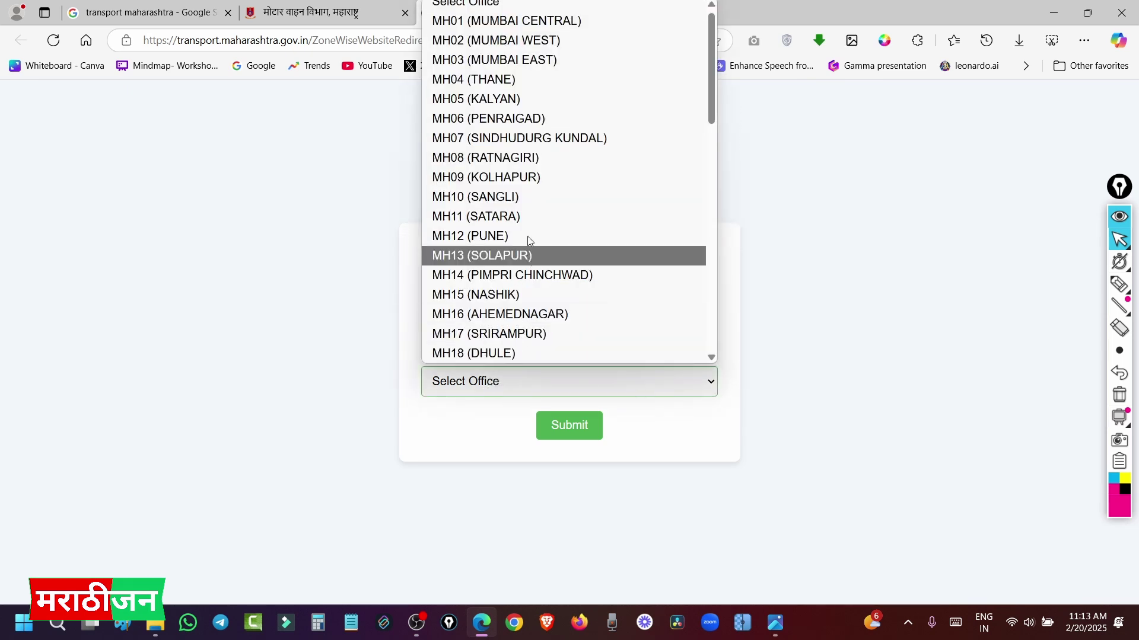
{"action": "left_click", "coordinate": [446, 300]}
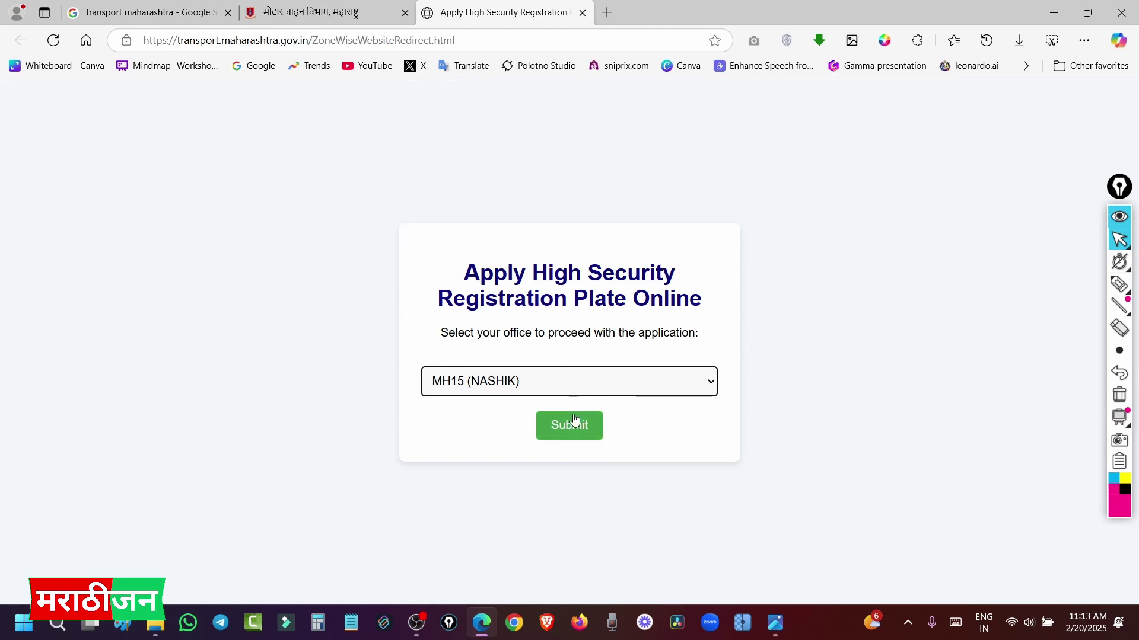
{"action": "left_click", "coordinate": [569, 433]}
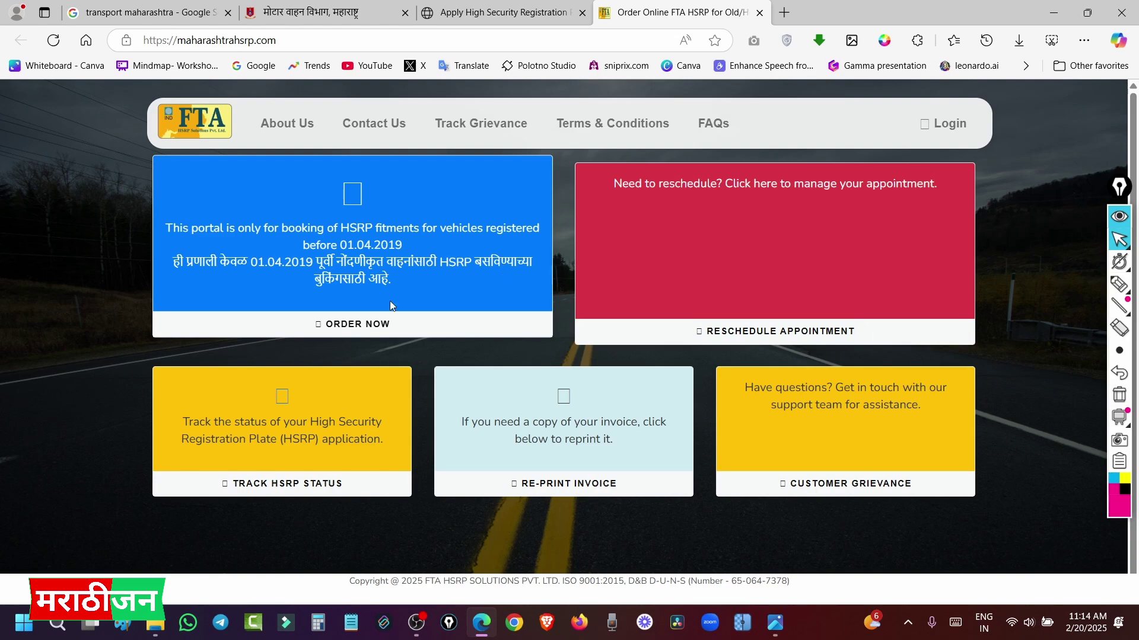
Open the HSRP order form for vehicles registered before 01.04.2019 and dismiss the important information alert
{"action": "left_click", "coordinate": [360, 326]}
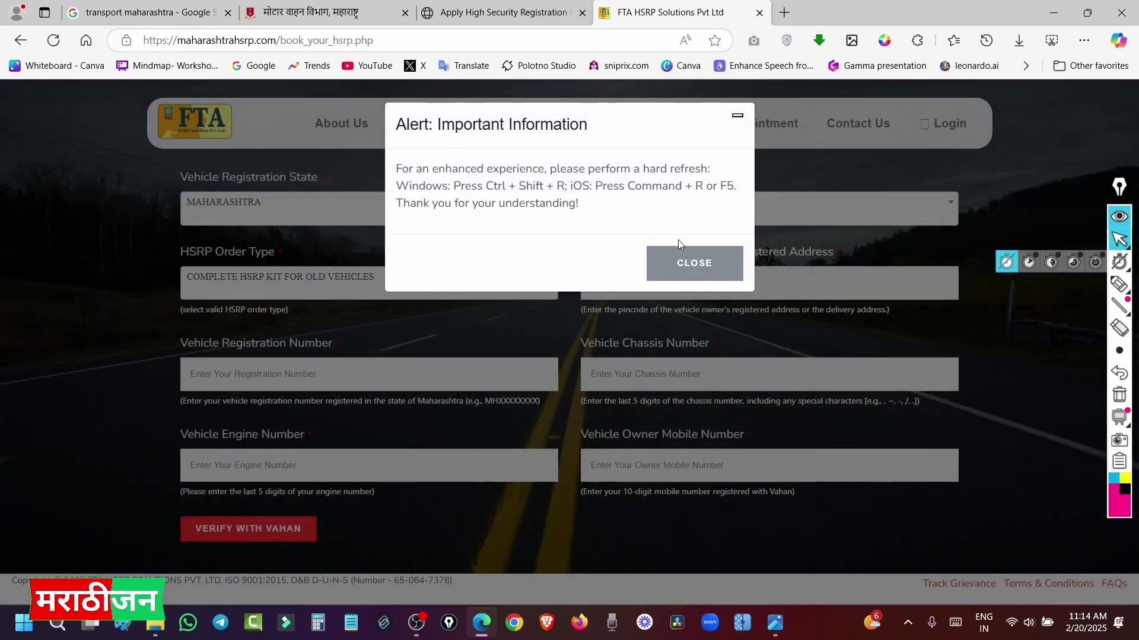
{"action": "left_click", "coordinate": [696, 262]}
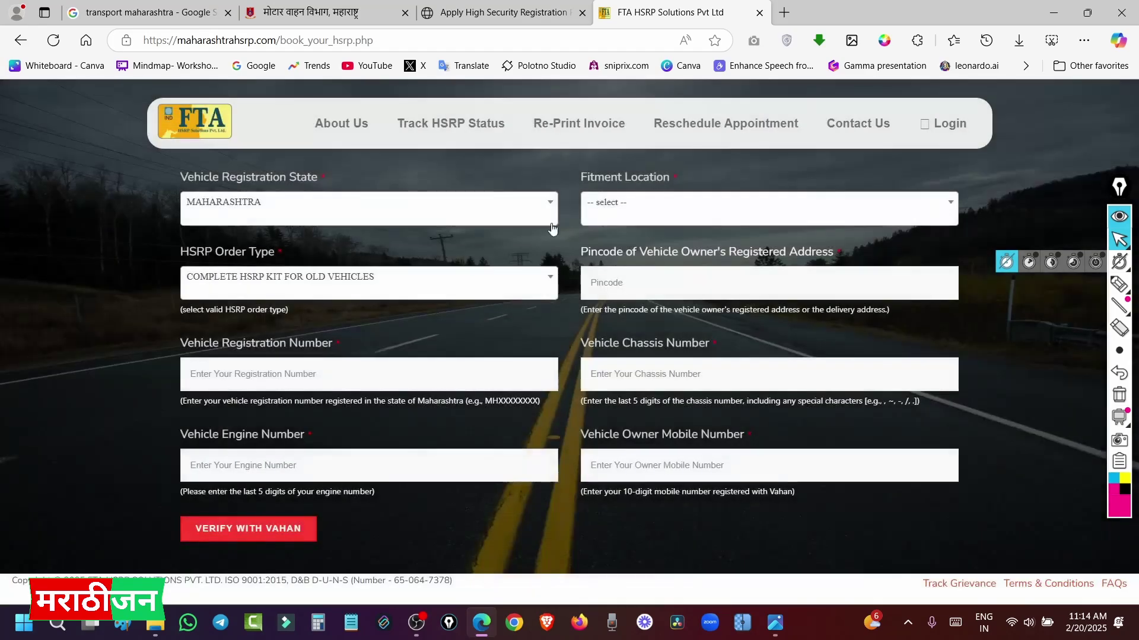
Draw a pen check mark beside Vehicle Registration State and underline the Fitment Location label
{"action": "key", "text": "ctrl+shift+3"}
{"action": "mouse_move", "coordinate": [93, 189]}
{"action": "left_mouse_down"}
{"action": "mouse_move", "coordinate": [108, 217]}
{"action": "mouse_move", "coordinate": [155, 178]}
{"action": "left_mouse_up"}
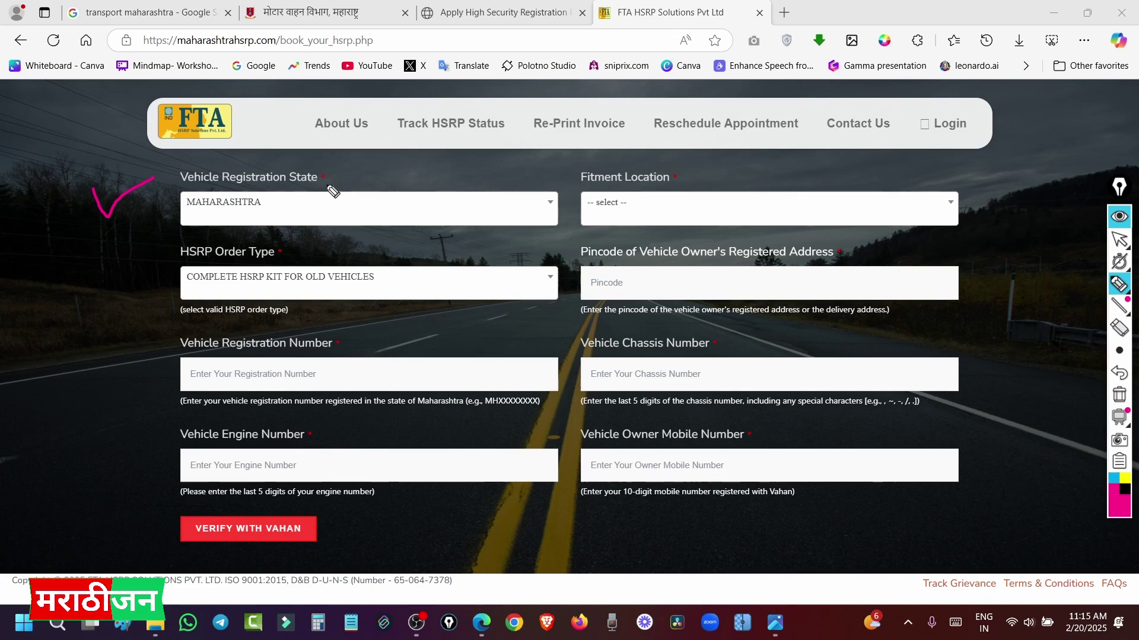
{"action": "left_click_drag", "start_coordinate": [559, 179], "coordinate": [676, 186]}
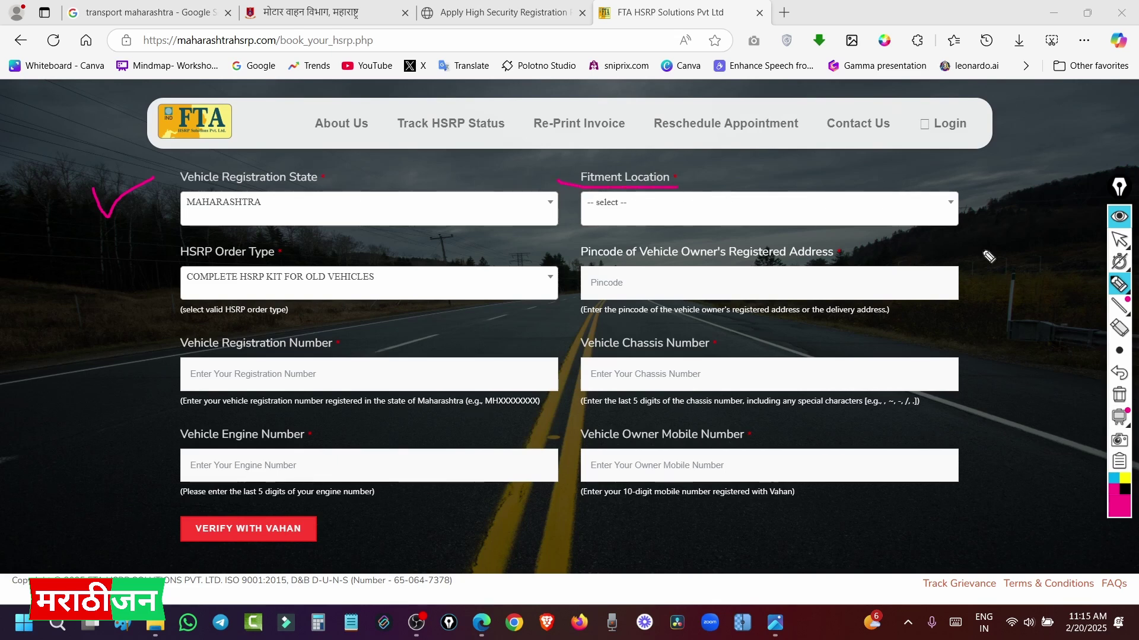
Examine the available Fitment Location options without selecting one
{"action": "left_click", "coordinate": [1119, 239]}
{"action": "left_click", "coordinate": [618, 203]}
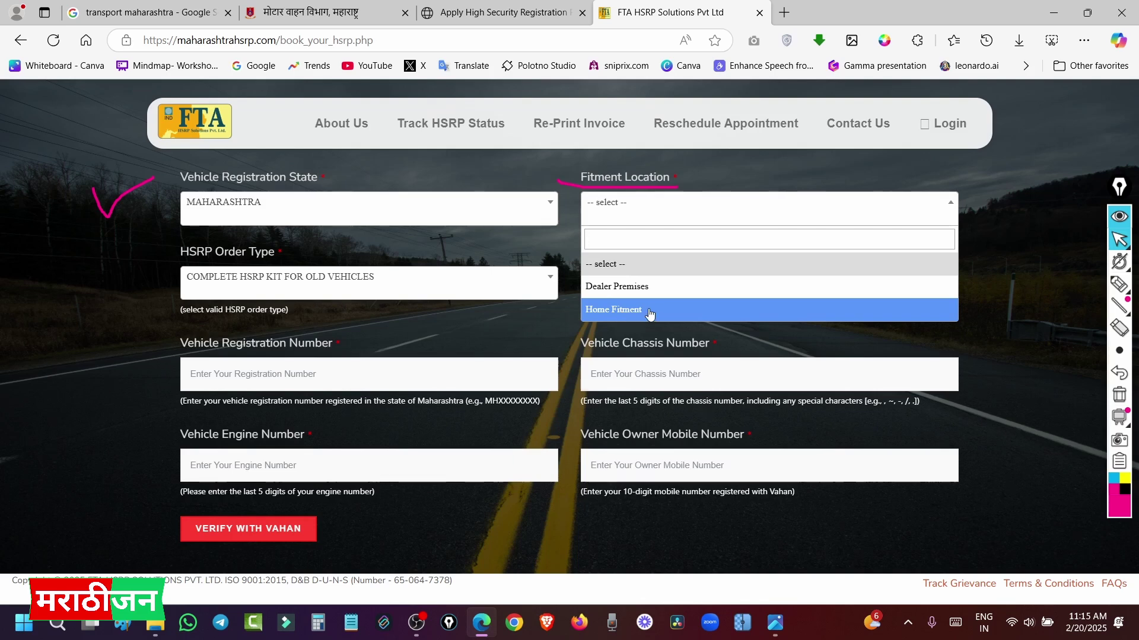
{"action": "left_click", "coordinate": [566, 208]}
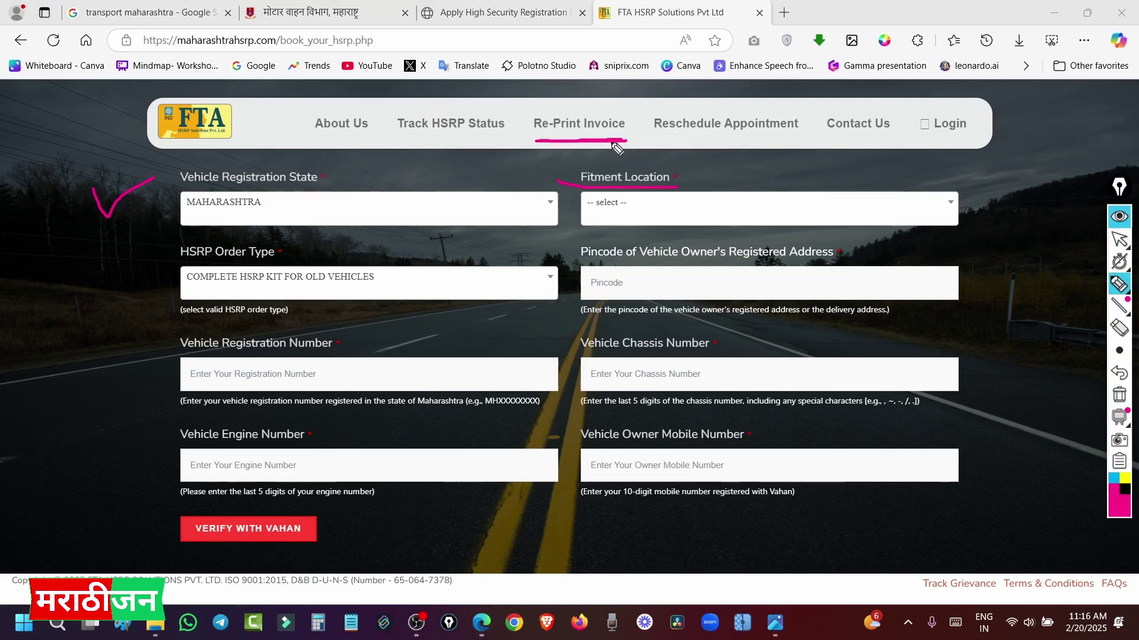
Underline Track HSRP Status, Reschedule Appointment and Re-Print Invoice in the site header with the pen
{"action": "left_click_drag", "start_coordinate": [408, 142], "coordinate": [504, 140]}
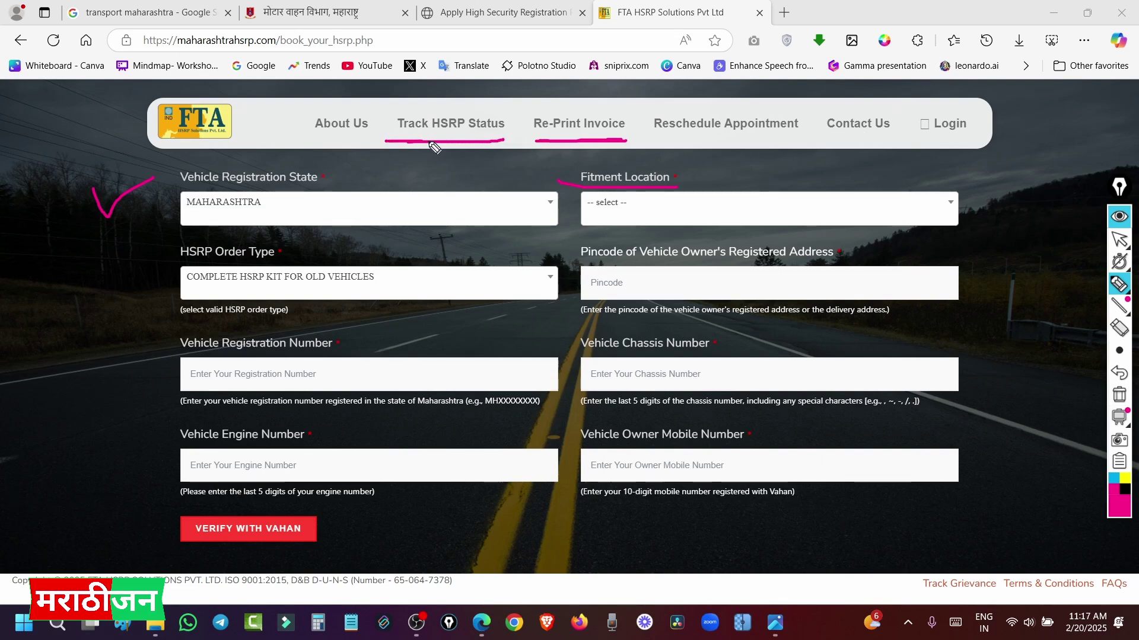
{"action": "left_click_drag", "start_coordinate": [386, 142], "coordinate": [504, 140]}
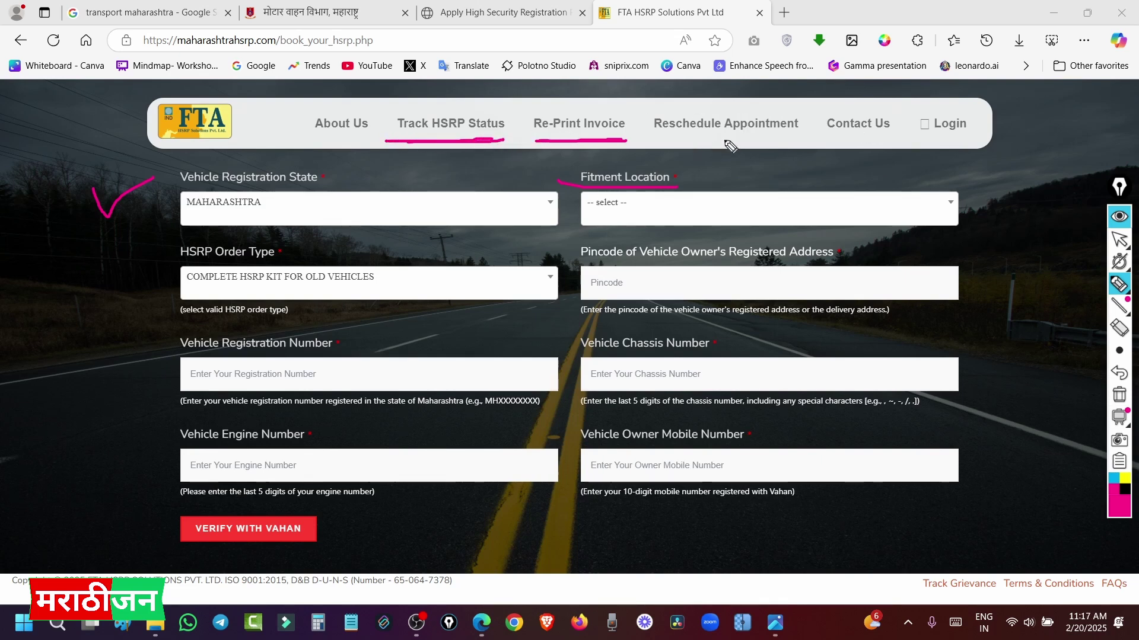
{"action": "left_click_drag", "start_coordinate": [666, 140], "coordinate": [795, 141]}
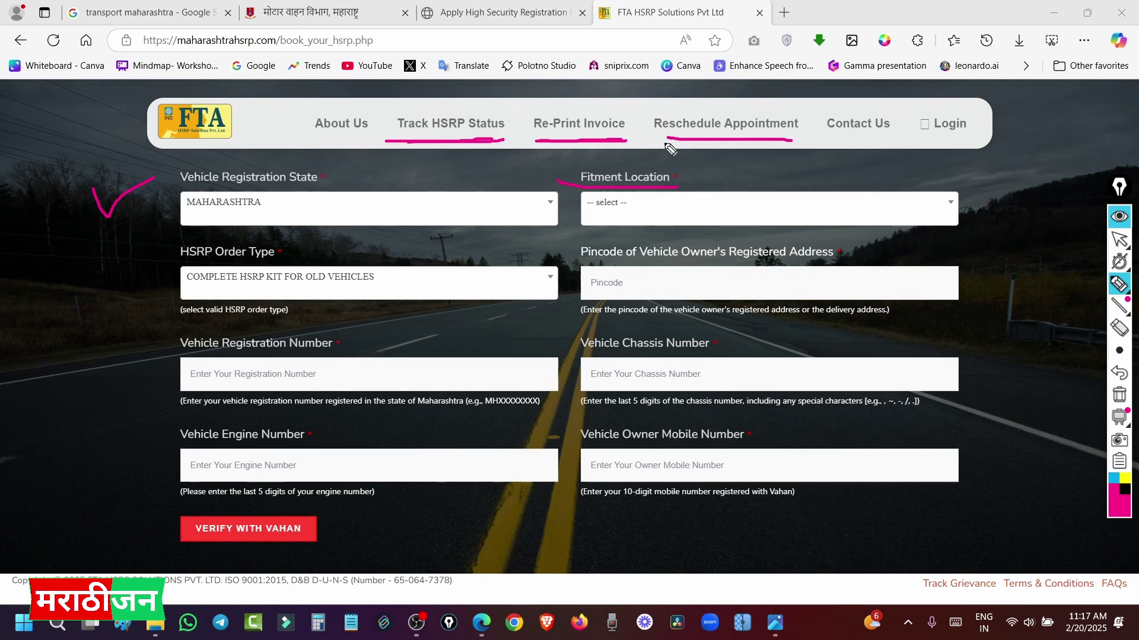
{"action": "left_click_drag", "start_coordinate": [658, 140], "coordinate": [787, 142]}
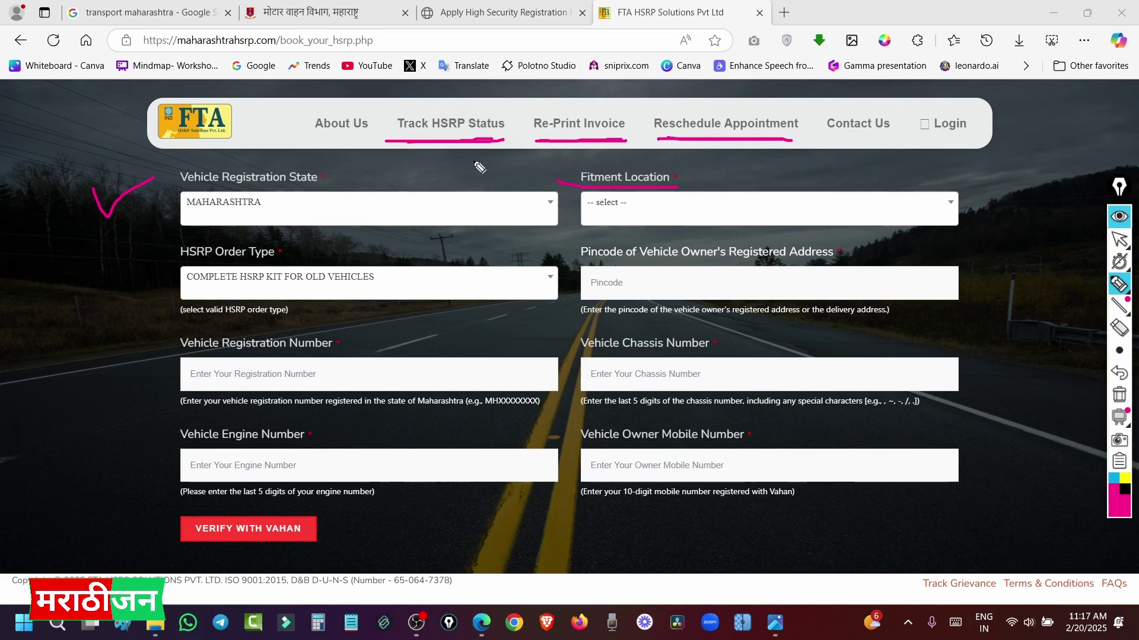
{"action": "left_click", "coordinate": [518, 139]}
{"action": "left_click_drag", "start_coordinate": [517, 143], "coordinate": [647, 145]}
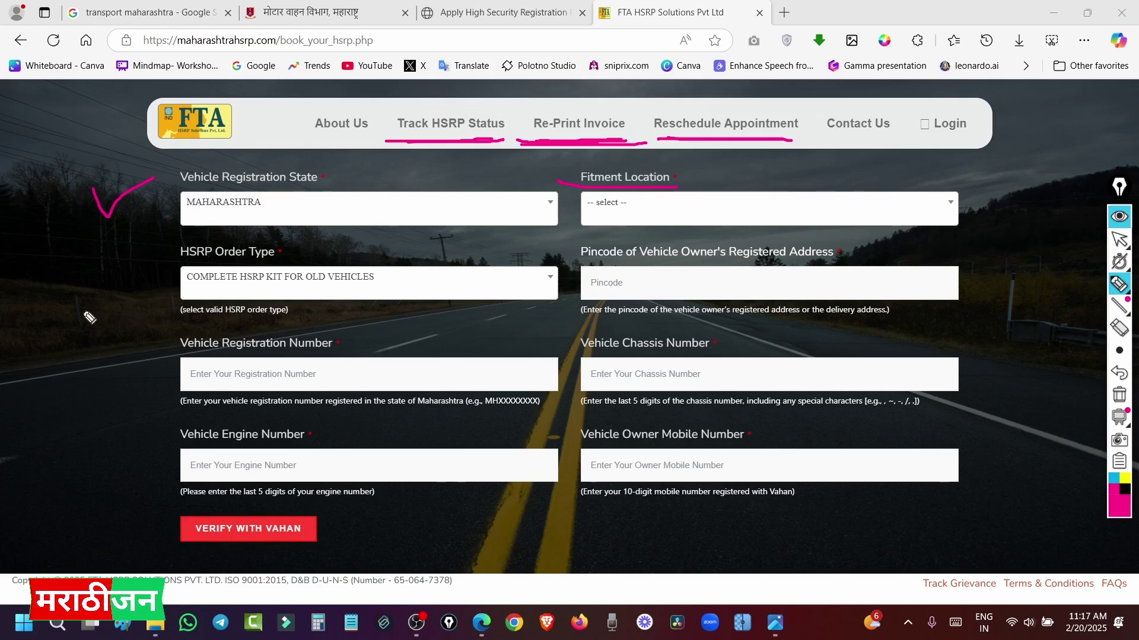
Draw pen check marks beside the HSRP Order Type and Vehicle Engine Number rows and mark the middle of the form
{"action": "left_click_drag", "start_coordinate": [69, 306], "coordinate": [115, 310]}
{"action": "mouse_move", "coordinate": [69, 391]}
{"action": "left_mouse_down"}
{"action": "mouse_move", "coordinate": [98, 455]}
{"action": "mouse_move", "coordinate": [111, 441]}
{"action": "left_mouse_up"}
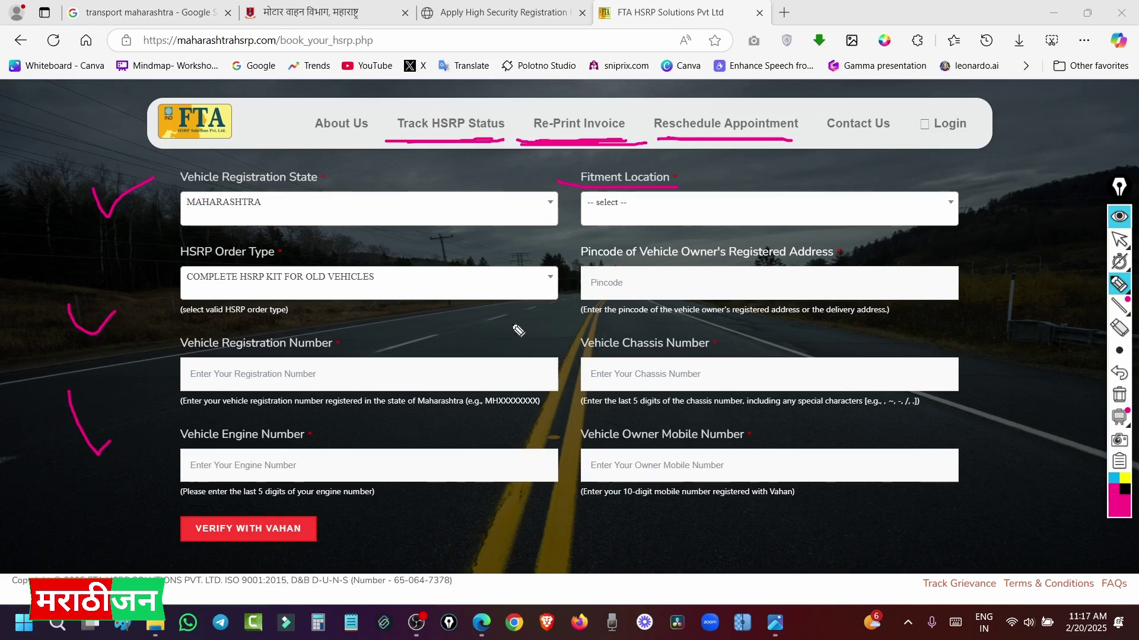
{"action": "left_click_drag", "start_coordinate": [501, 326], "coordinate": [602, 314]}
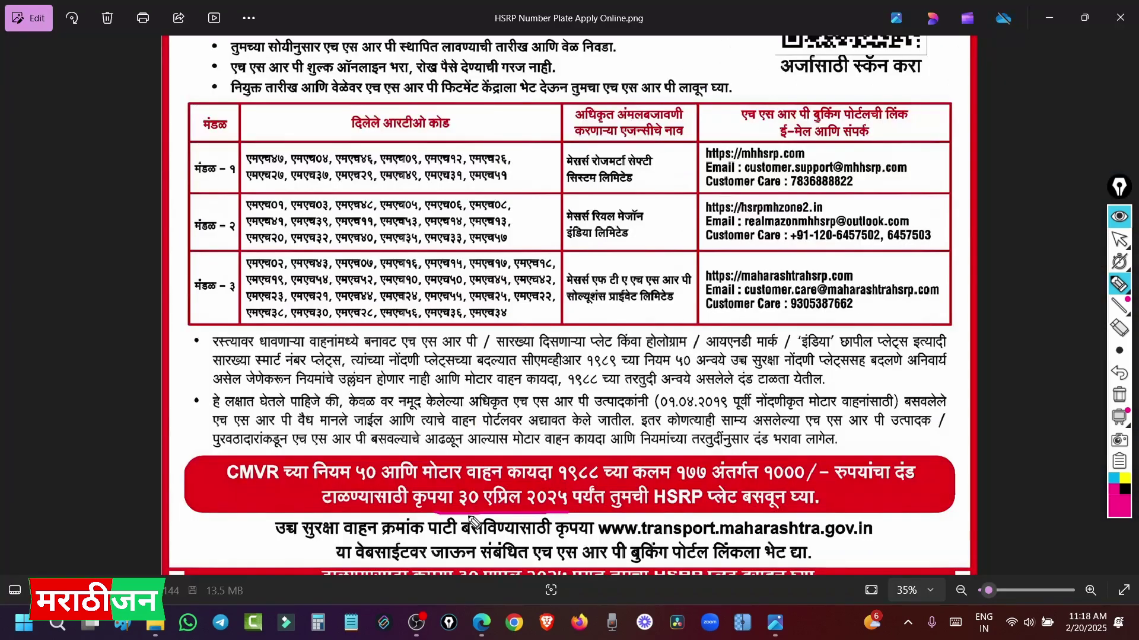
Underline the 30 April 2025 deadline with the pen in the HSRP Number Plate Apply Online.png notice in the image viewer
{"action": "mouse_move", "coordinate": [571, 511]}
{"action": "left_mouse_down"}
{"action": "mouse_move", "coordinate": [439, 515]}
{"action": "mouse_move", "coordinate": [573, 514]}
{"action": "left_mouse_up"}
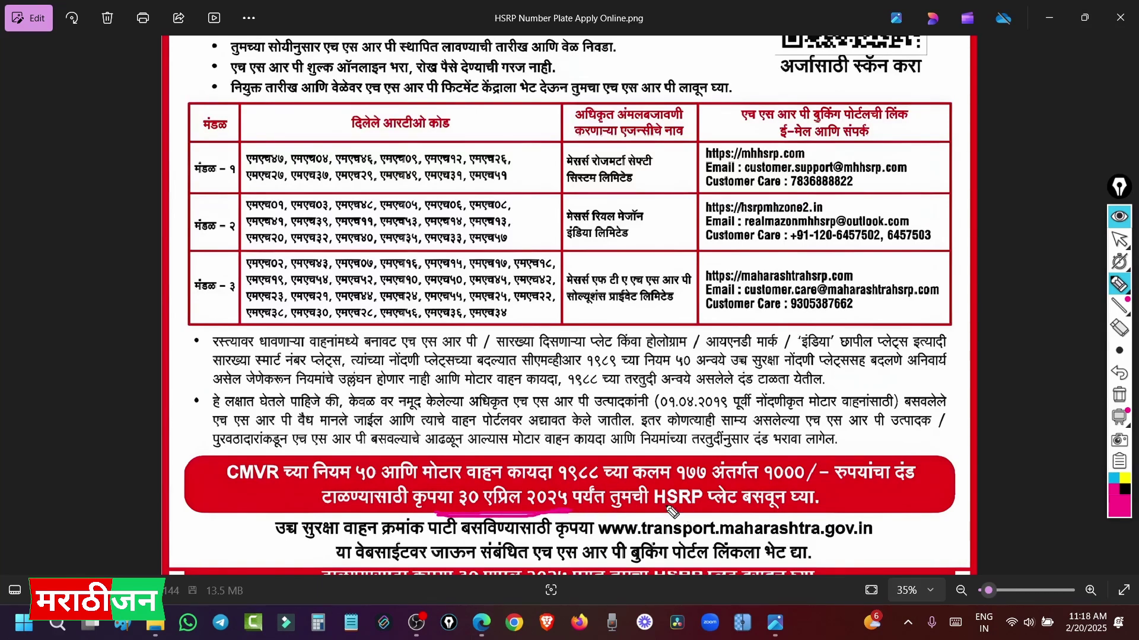